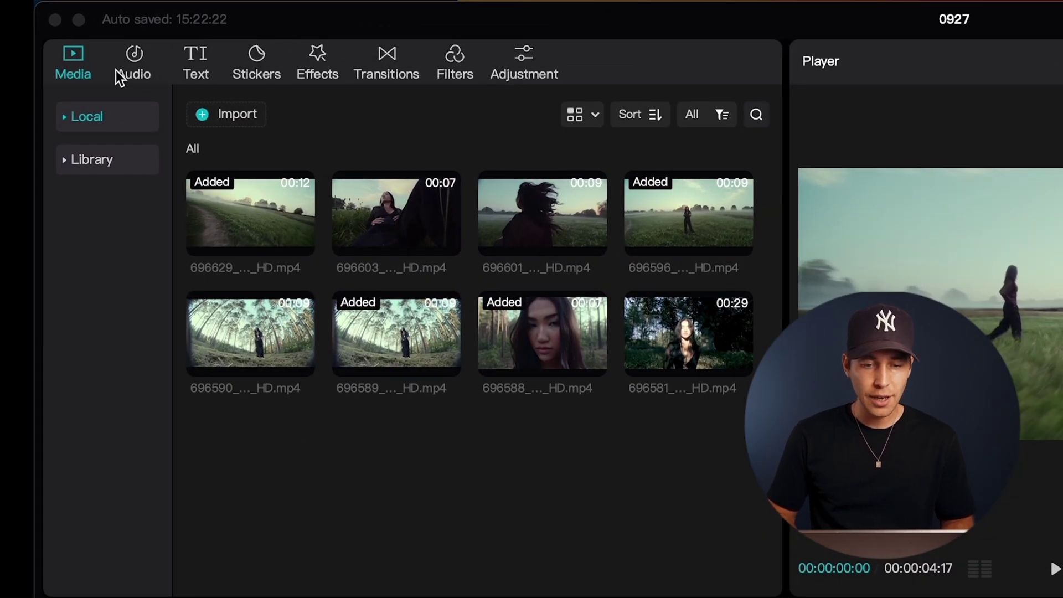
Open the Extracted audio section of the audio library.
{"action": "left_click", "coordinate": [135, 58]}
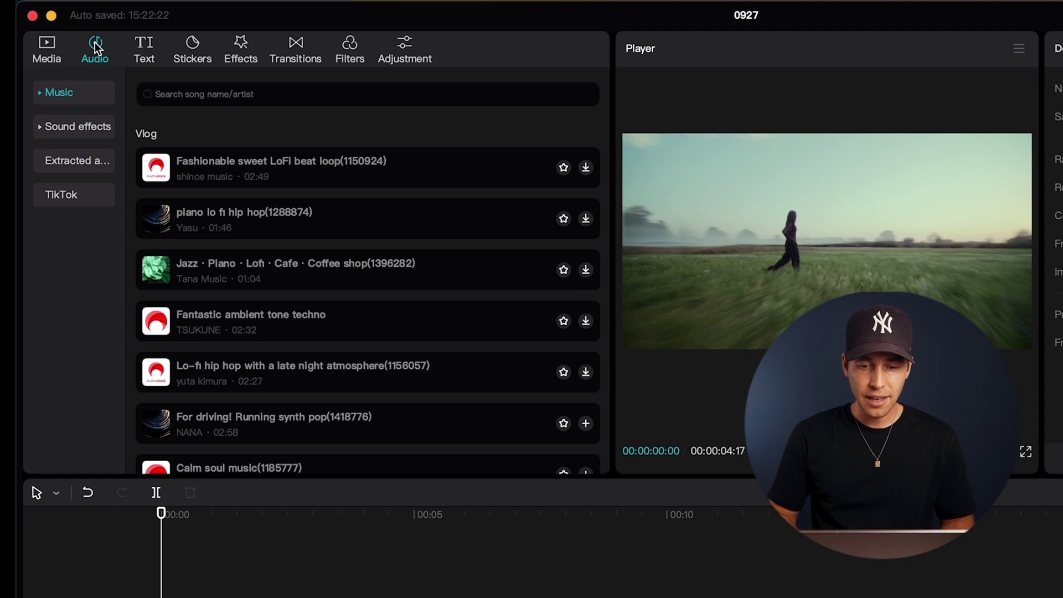
{"action": "left_click", "coordinate": [55, 96]}
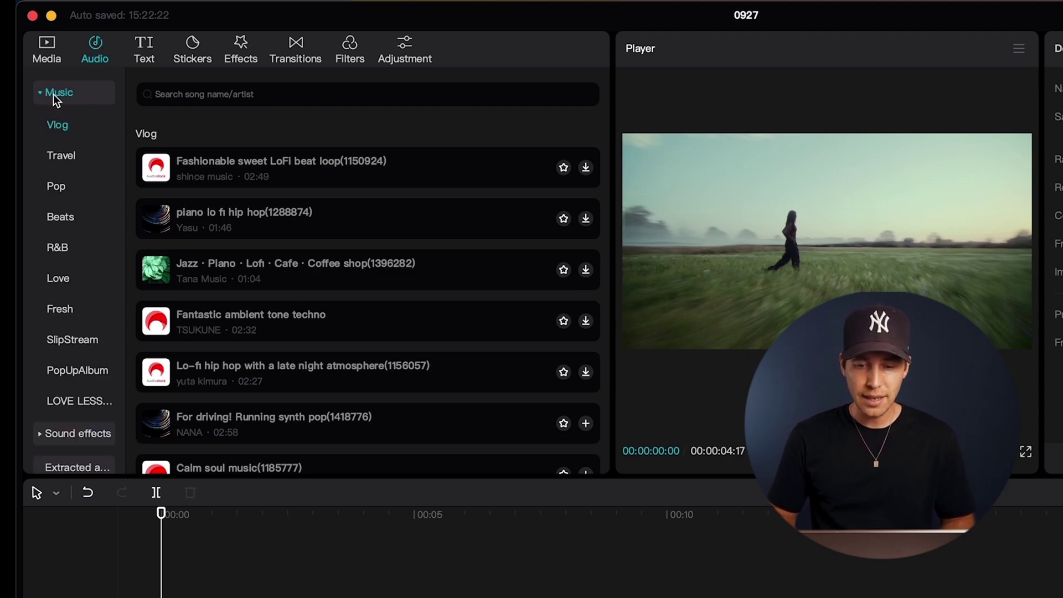
{"action": "left_click", "coordinate": [53, 93]}
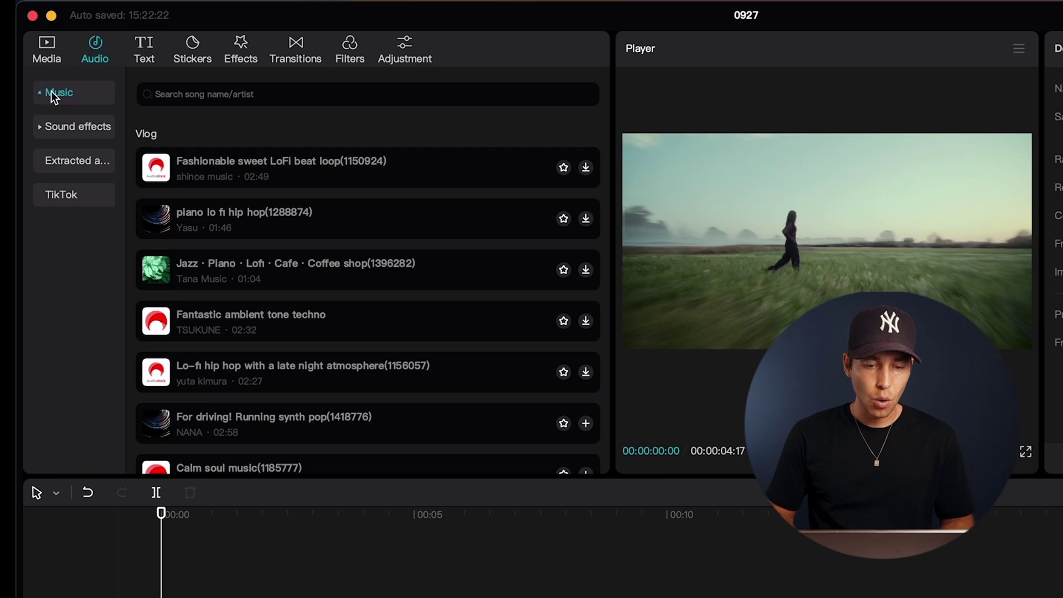
{"action": "left_click", "coordinate": [80, 161]}
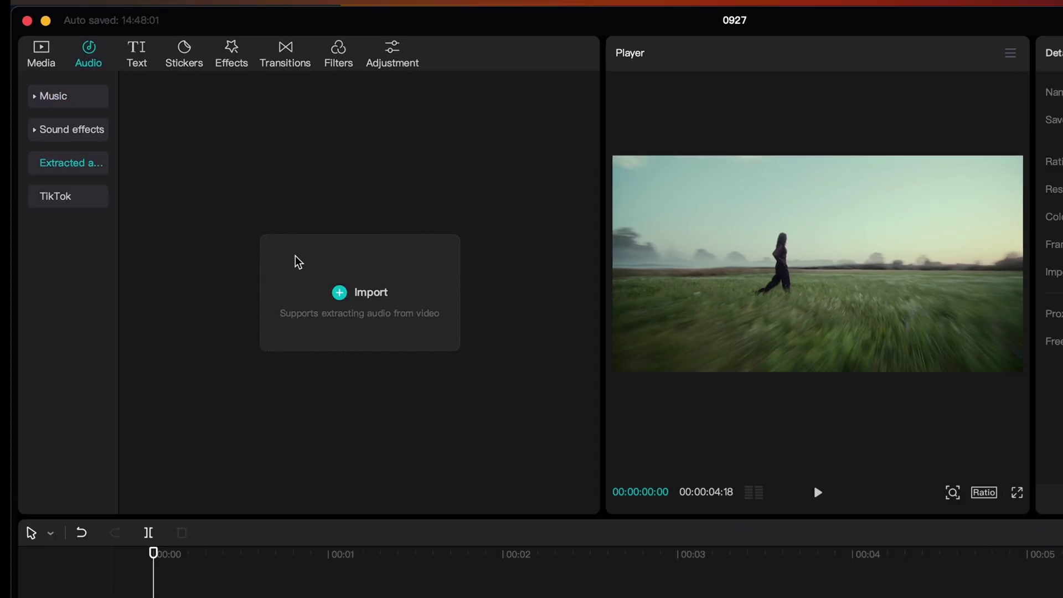
Import Song1.mp3 from Downloads, play the timeline, then delete the extracted audio track.
{"action": "left_click", "coordinate": [337, 298]}
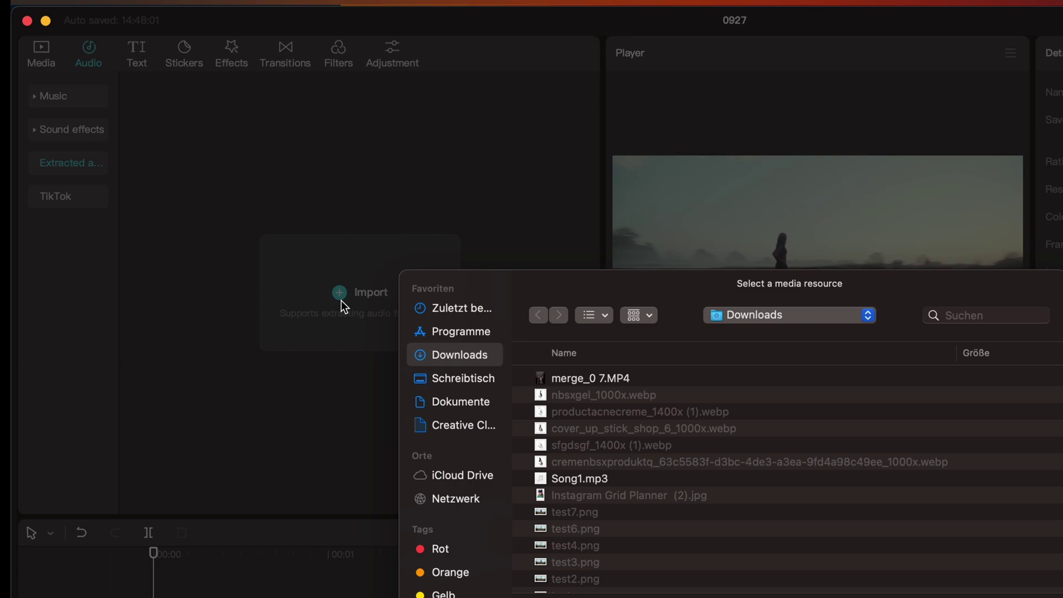
{"action": "left_click", "coordinate": [585, 480]}
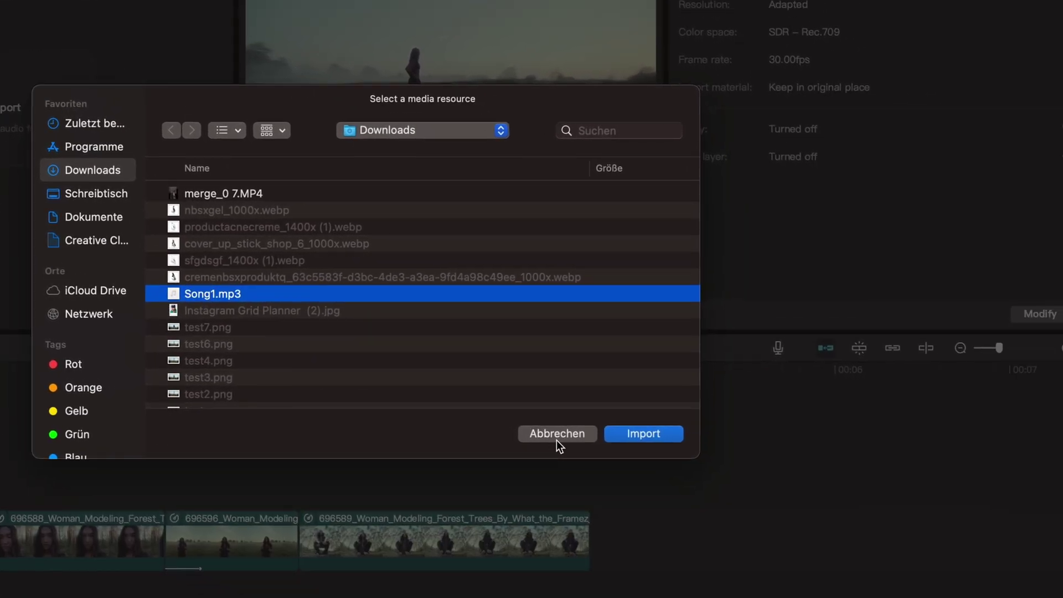
{"action": "left_click", "coordinate": [636, 438]}
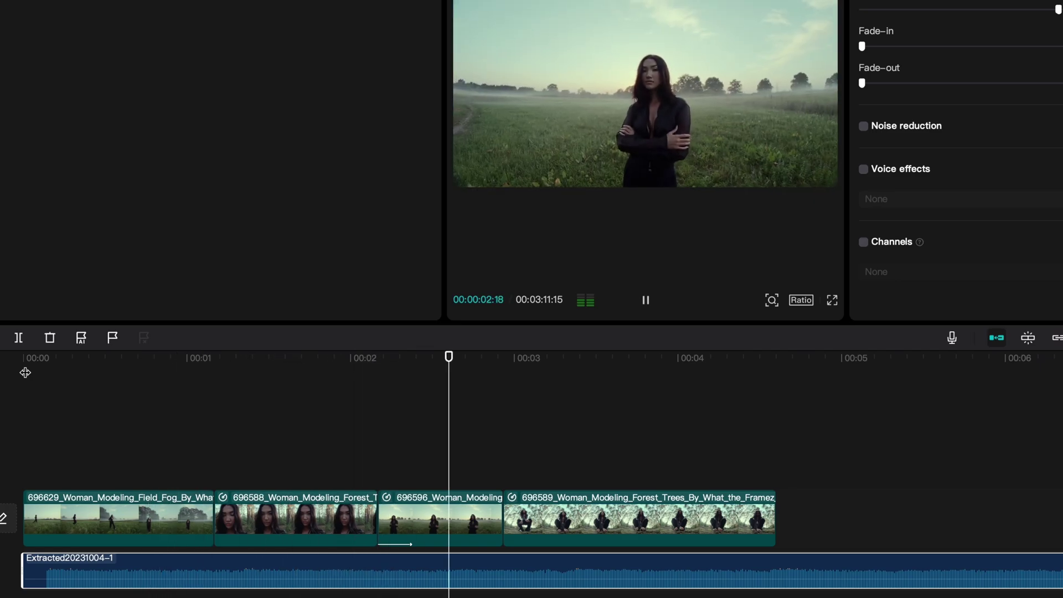
{"action": "key", "text": "space"}
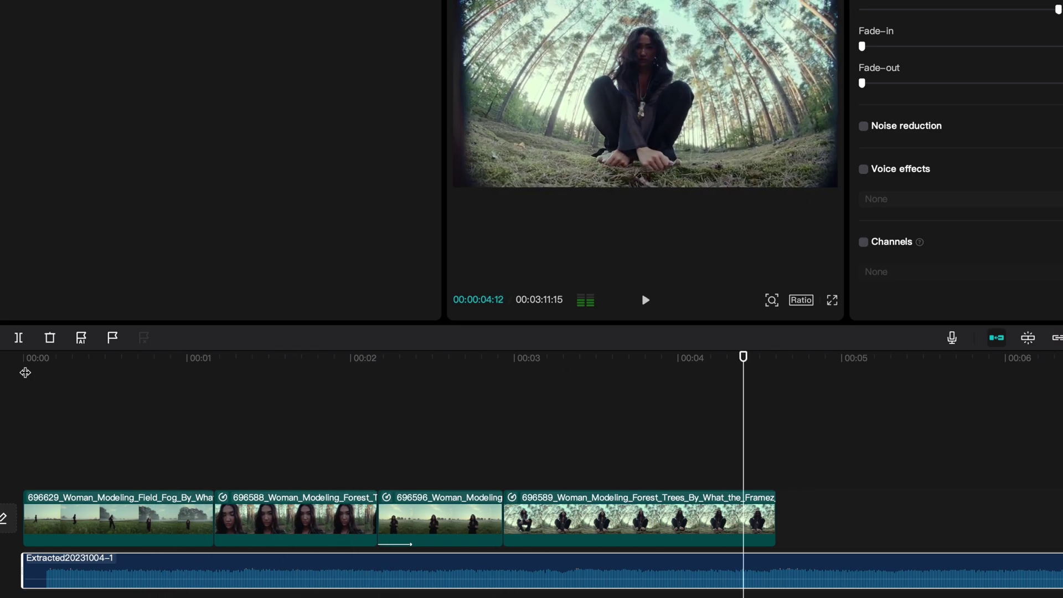
{"action": "key", "text": "Delete"}
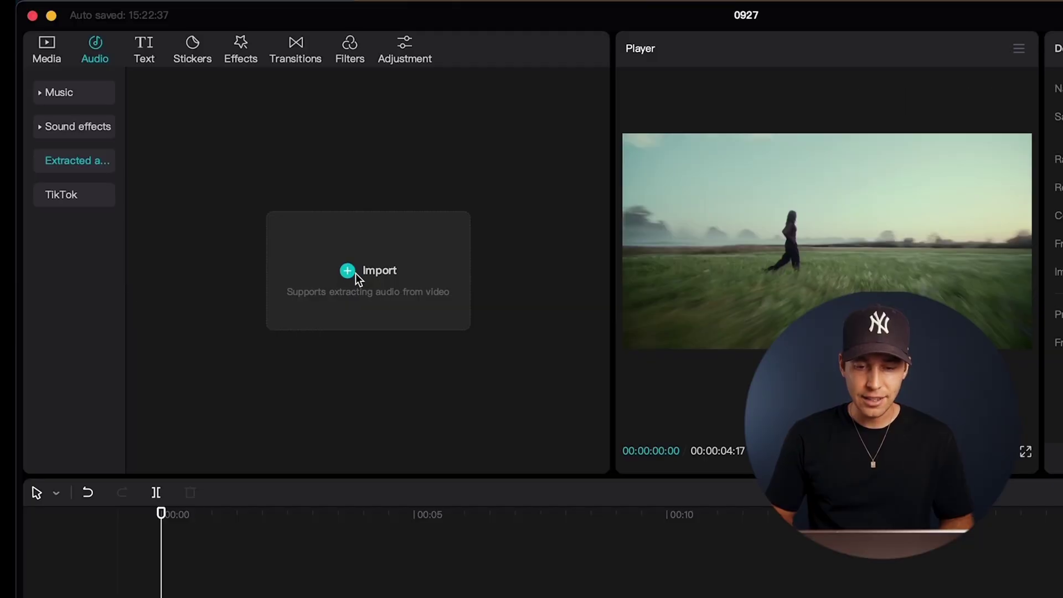
Preview Beats tracks Western Pop, guitar trap, sine-waves night pop and Creepy drive whistle, then list Vlog.
{"action": "left_click", "coordinate": [65, 94]}
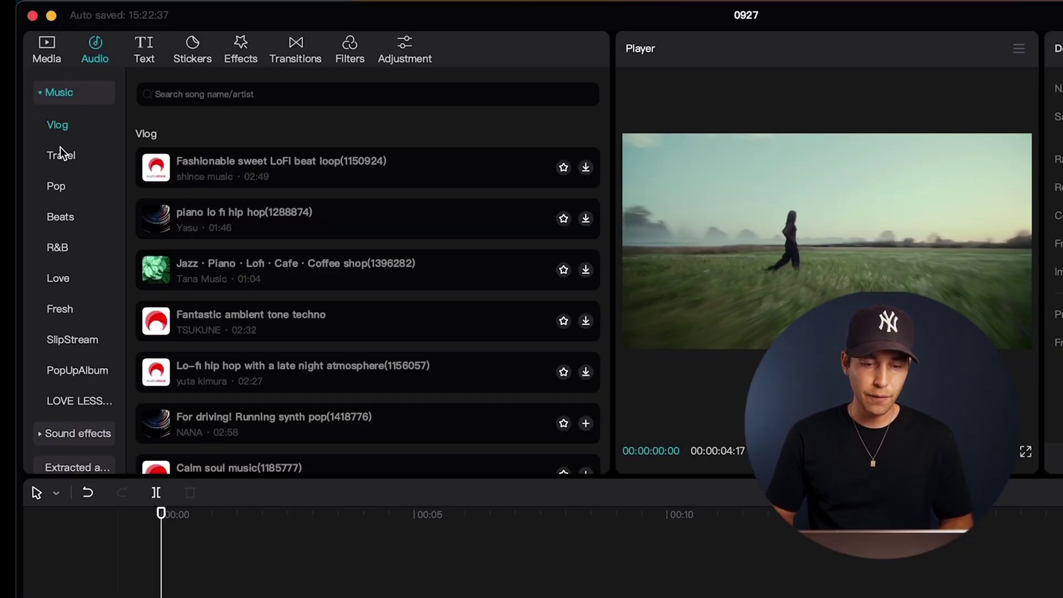
{"action": "left_click", "coordinate": [61, 218]}
{"action": "scroll", "coordinate": [210, 295], "scroll_direction": "down", "scroll_amount": 1}
{"action": "scroll", "coordinate": [210, 294], "scroll_direction": "down", "scroll_amount": 5}
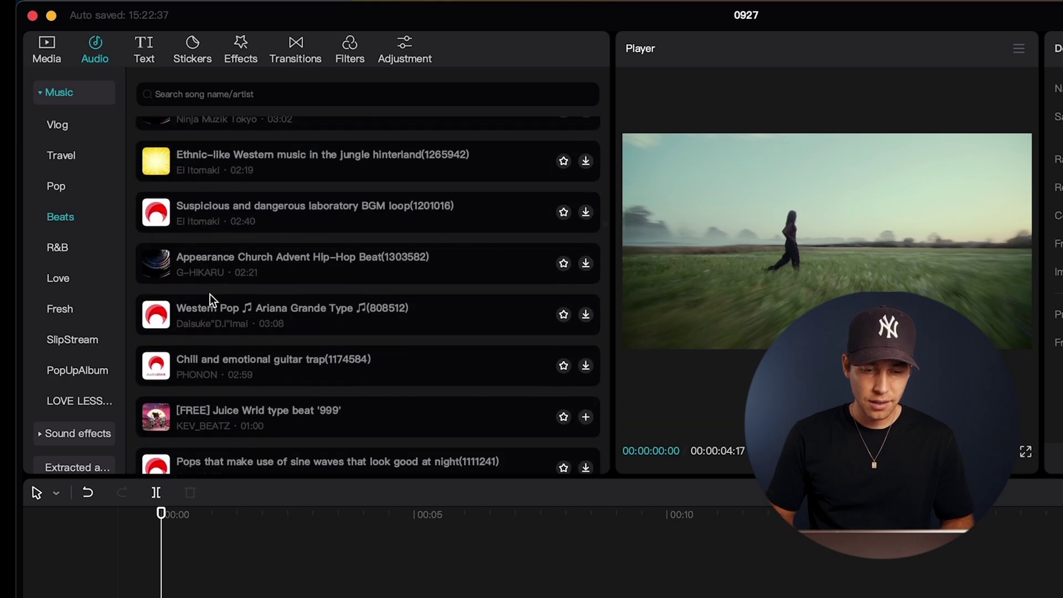
{"action": "scroll", "coordinate": [224, 282], "scroll_direction": "down", "scroll_amount": 1}
{"action": "left_click", "coordinate": [223, 279]}
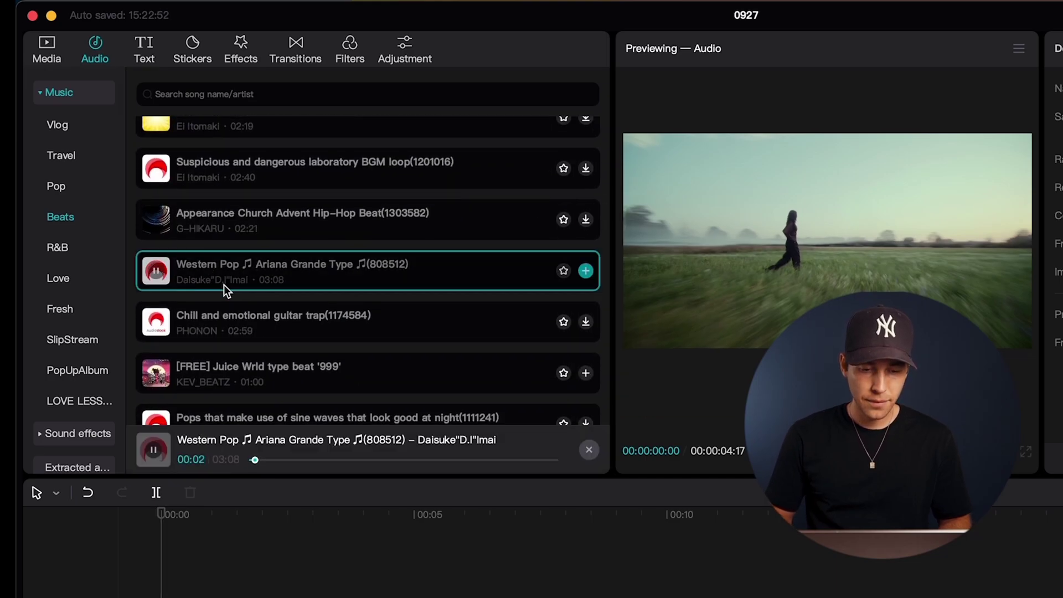
{"action": "left_click", "coordinate": [237, 327]}
{"action": "scroll", "coordinate": [238, 381], "scroll_direction": "down", "scroll_amount": 1}
{"action": "left_click", "coordinate": [239, 381]}
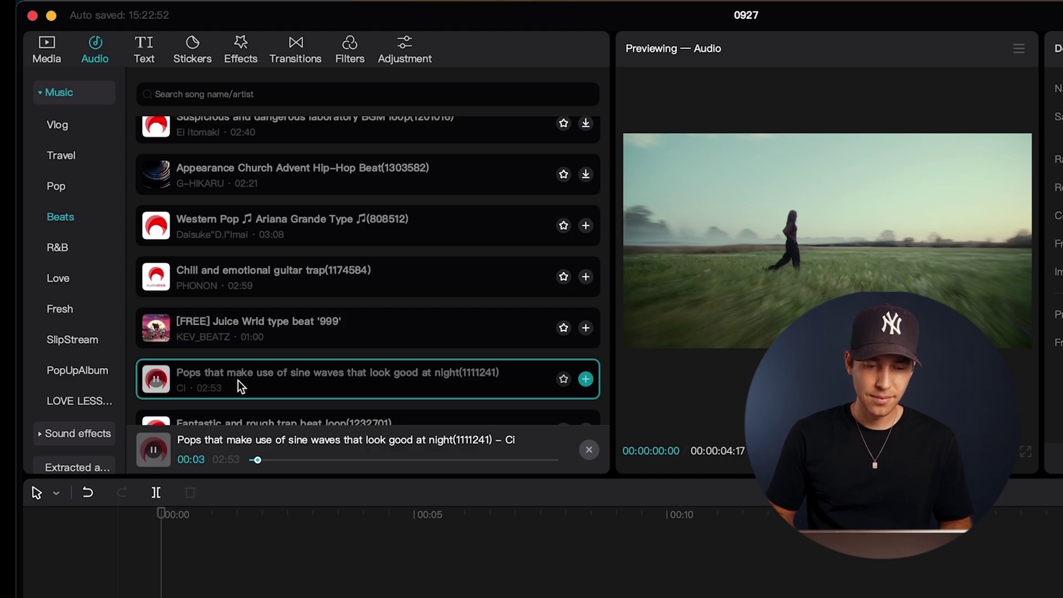
{"action": "scroll", "coordinate": [238, 381], "scroll_direction": "down", "scroll_amount": 1}
{"action": "scroll", "coordinate": [238, 380], "scroll_direction": "down", "scroll_amount": 2}
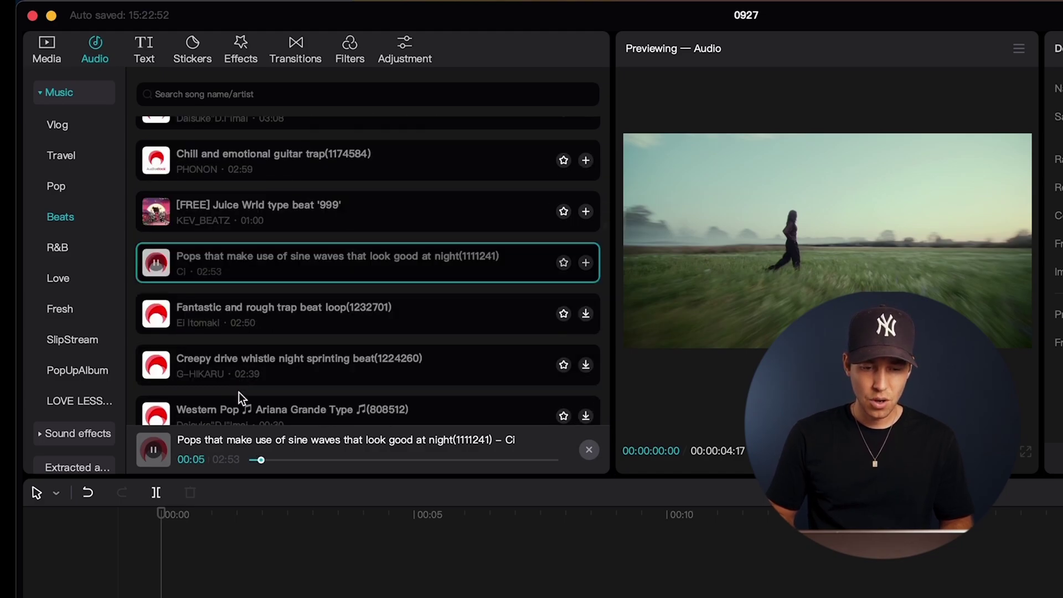
{"action": "left_click", "coordinate": [228, 361]}
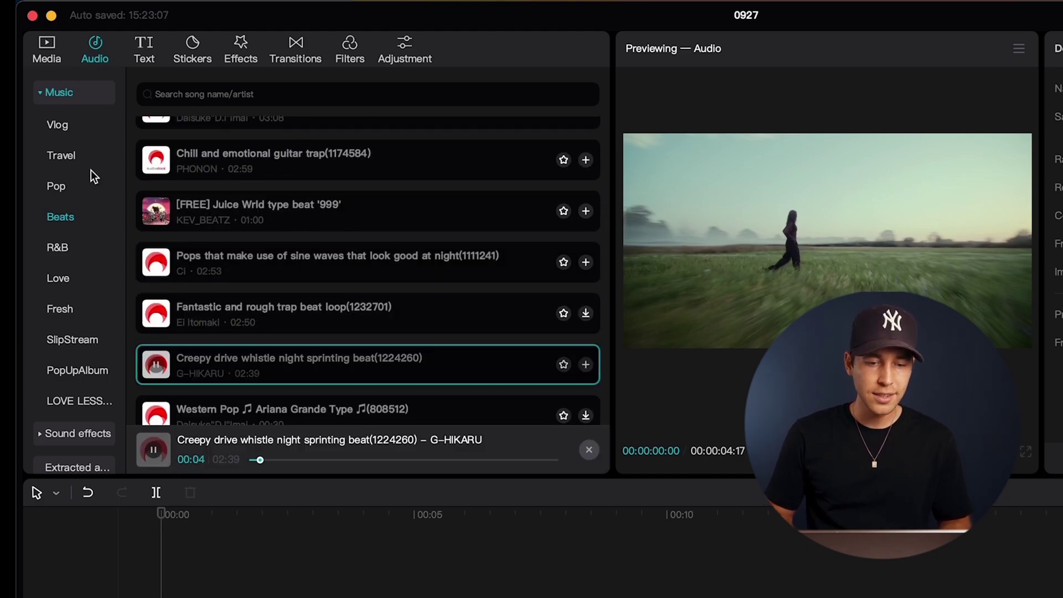
{"action": "left_click", "coordinate": [55, 127]}
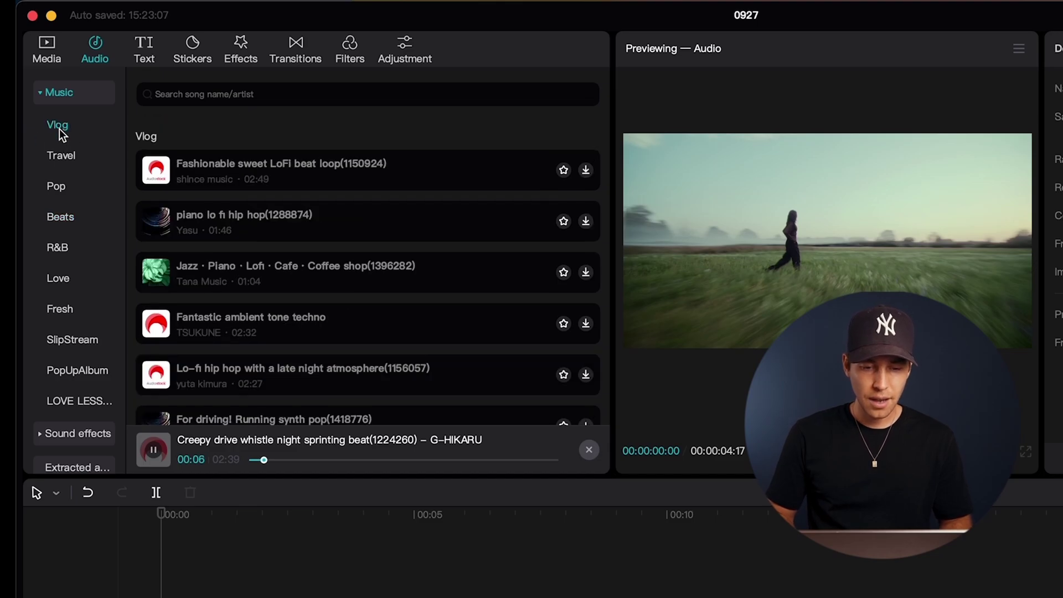
Preview the sweet LoFi and piano lo fi hip hop tracks, then browse other music categories.
{"action": "left_click", "coordinate": [246, 177]}
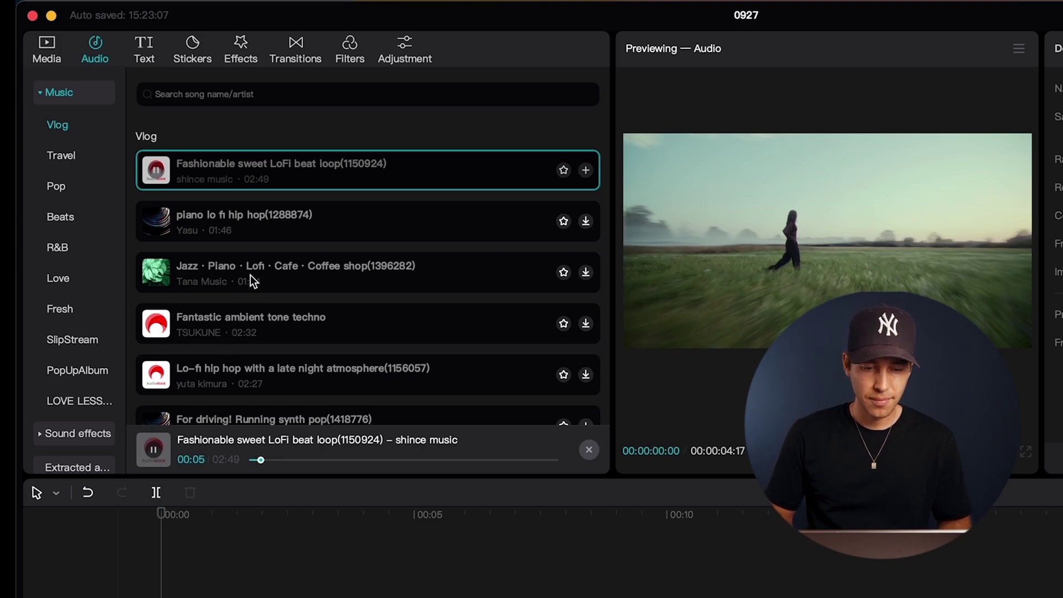
{"action": "left_click", "coordinate": [257, 224]}
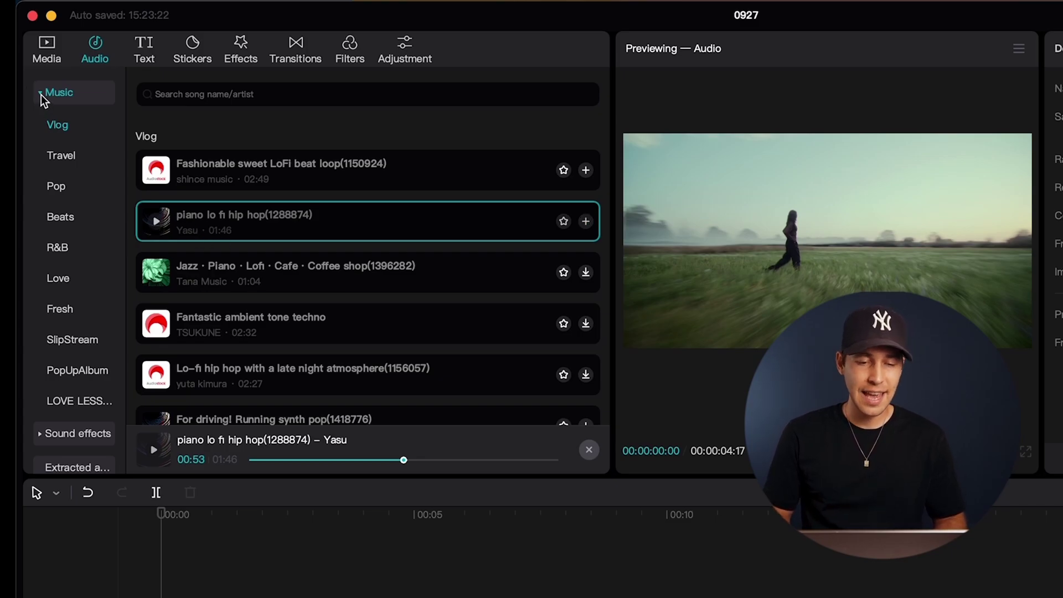
{"action": "left_click", "coordinate": [63, 251]}
{"action": "left_click", "coordinate": [60, 278]}
{"action": "left_click", "coordinate": [61, 305]}
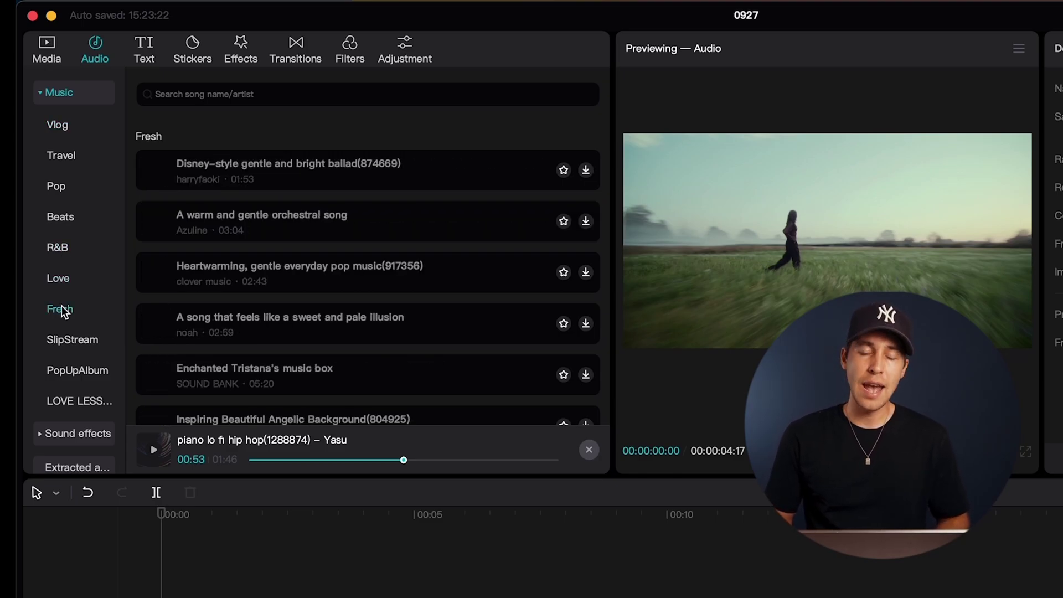
{"action": "left_click", "coordinate": [65, 339]}
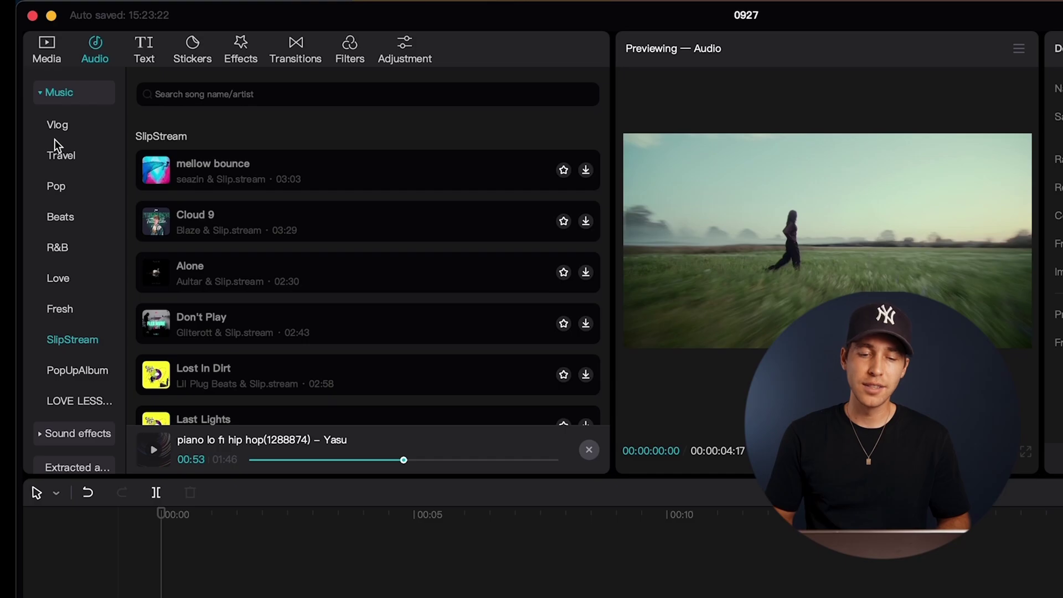
{"action": "left_click", "coordinate": [58, 155]}
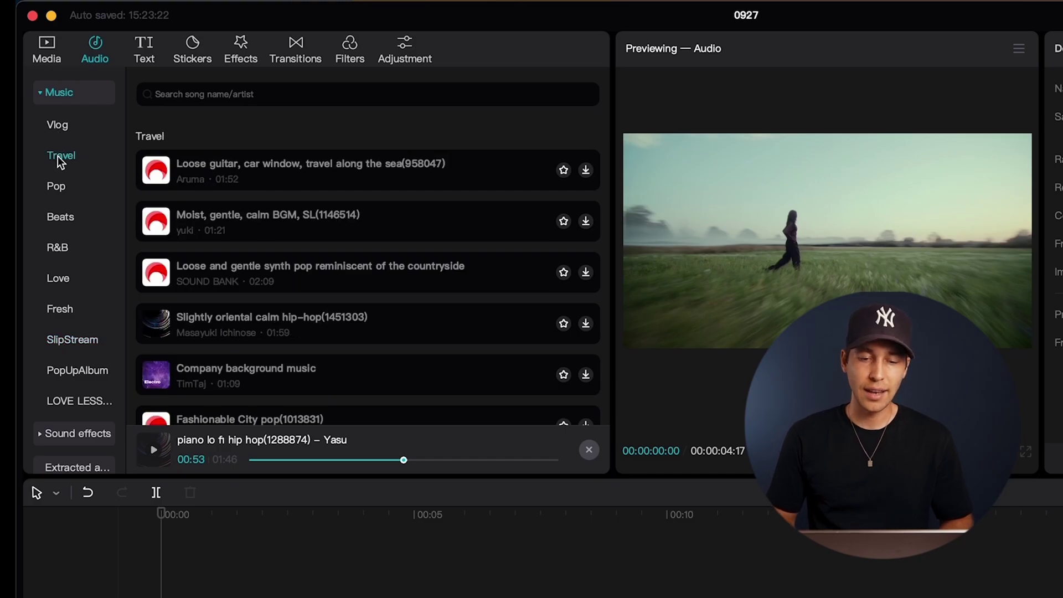
{"action": "left_click", "coordinate": [43, 93]}
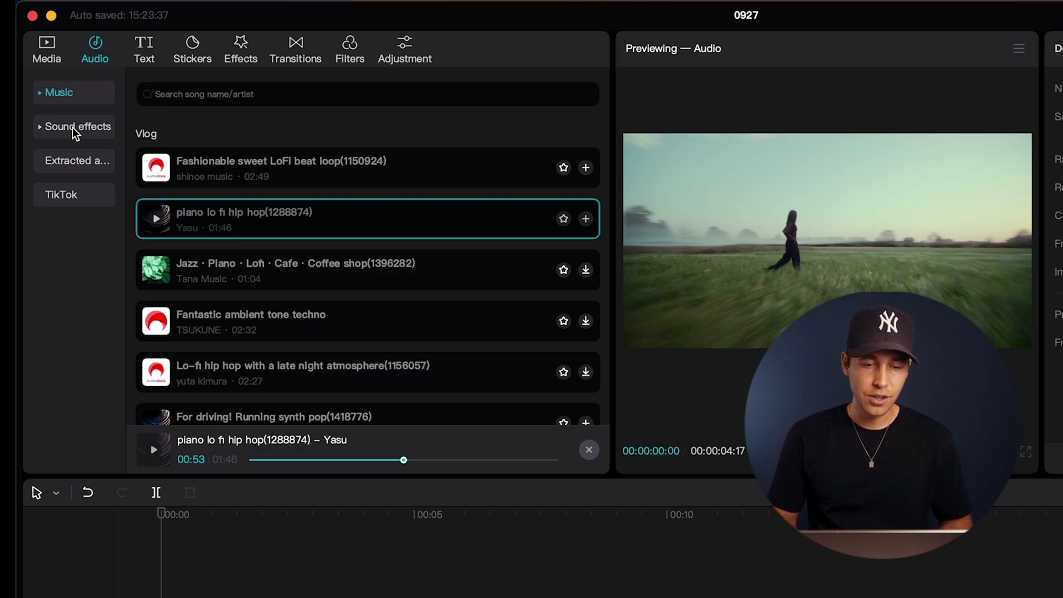
Preview 'A happy brass ending' from the Performance sound effects.
{"action": "left_click", "coordinate": [44, 130]}
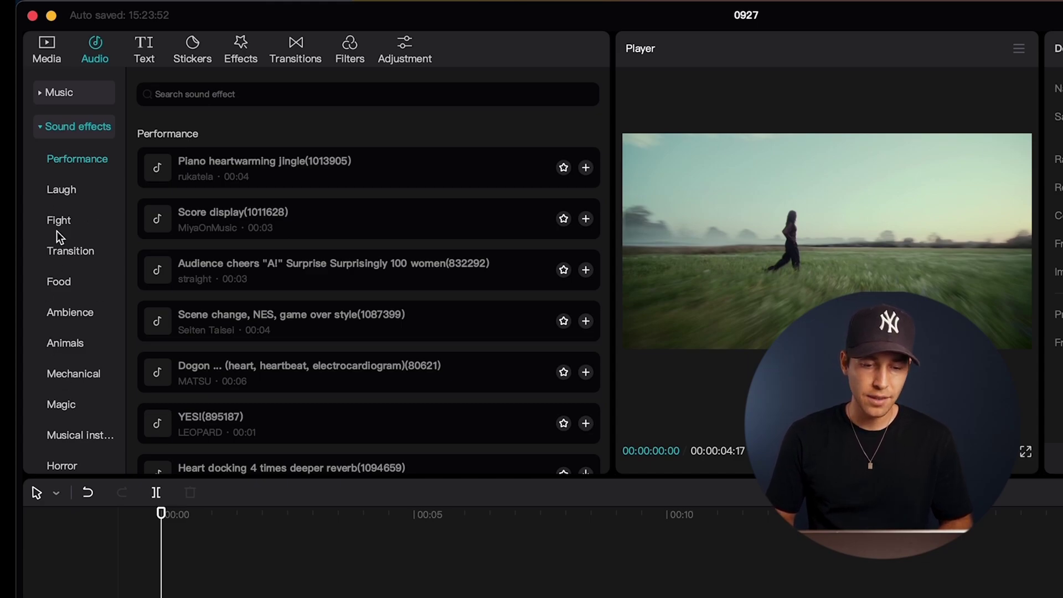
{"action": "left_click", "coordinate": [73, 162]}
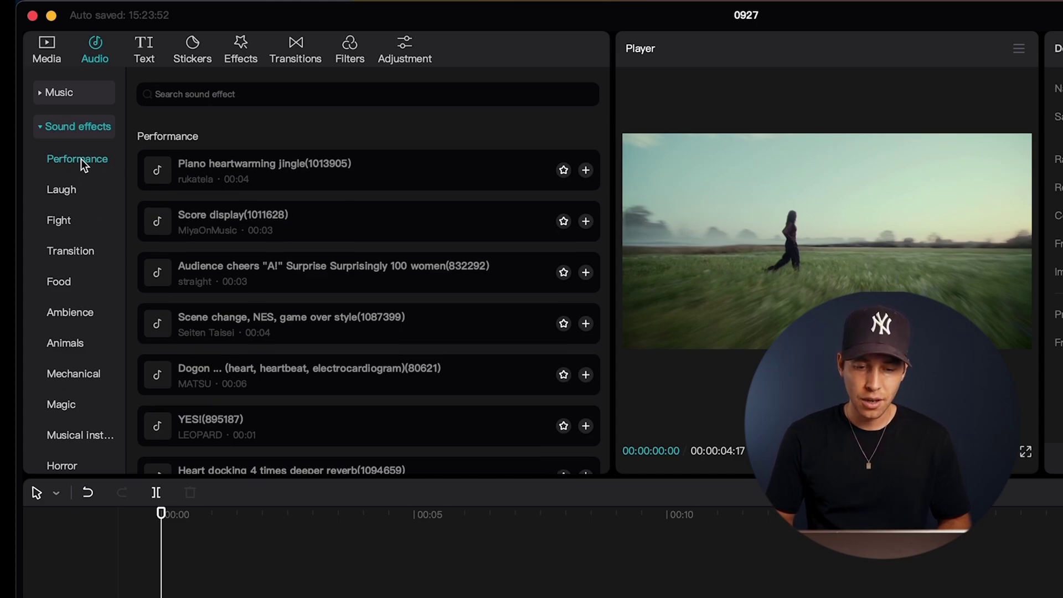
{"action": "scroll", "coordinate": [257, 344], "scroll_direction": "down", "scroll_amount": 4}
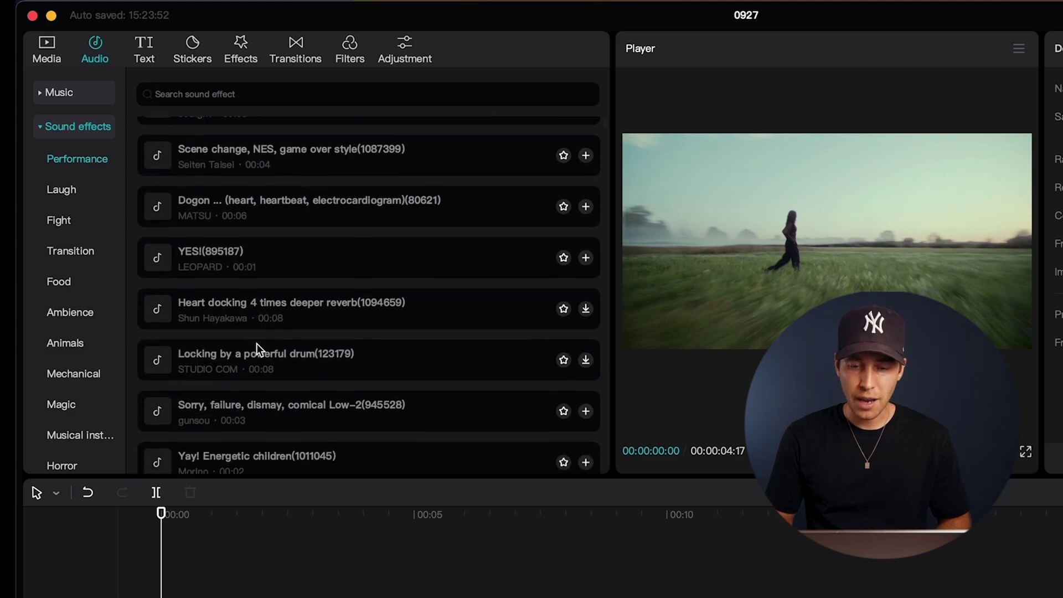
{"action": "scroll", "coordinate": [257, 344], "scroll_direction": "down", "scroll_amount": 1}
{"action": "scroll", "coordinate": [257, 343], "scroll_direction": "down", "scroll_amount": 2}
{"action": "scroll", "coordinate": [256, 343], "scroll_direction": "down", "scroll_amount": 2}
{"action": "scroll", "coordinate": [256, 342], "scroll_direction": "down", "scroll_amount": 1}
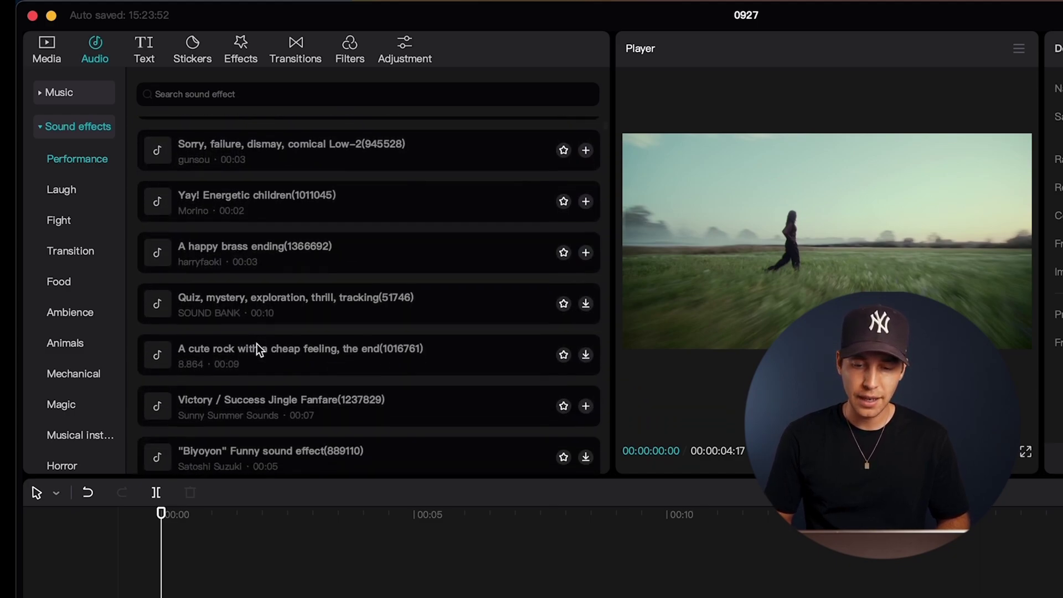
{"action": "scroll", "coordinate": [257, 350], "scroll_direction": "down", "scroll_amount": 1}
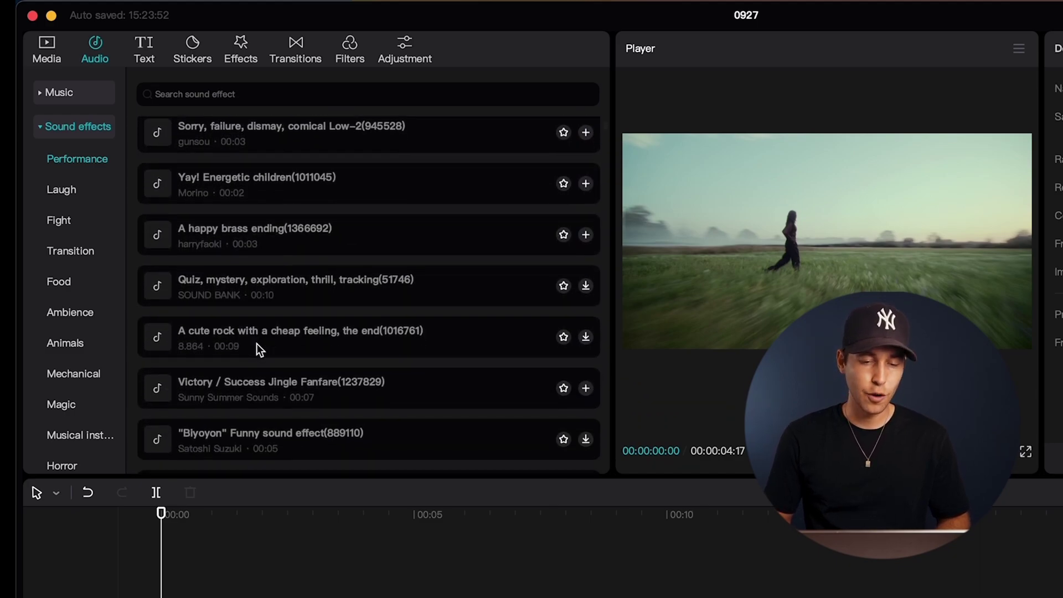
{"action": "left_click", "coordinate": [353, 229]}
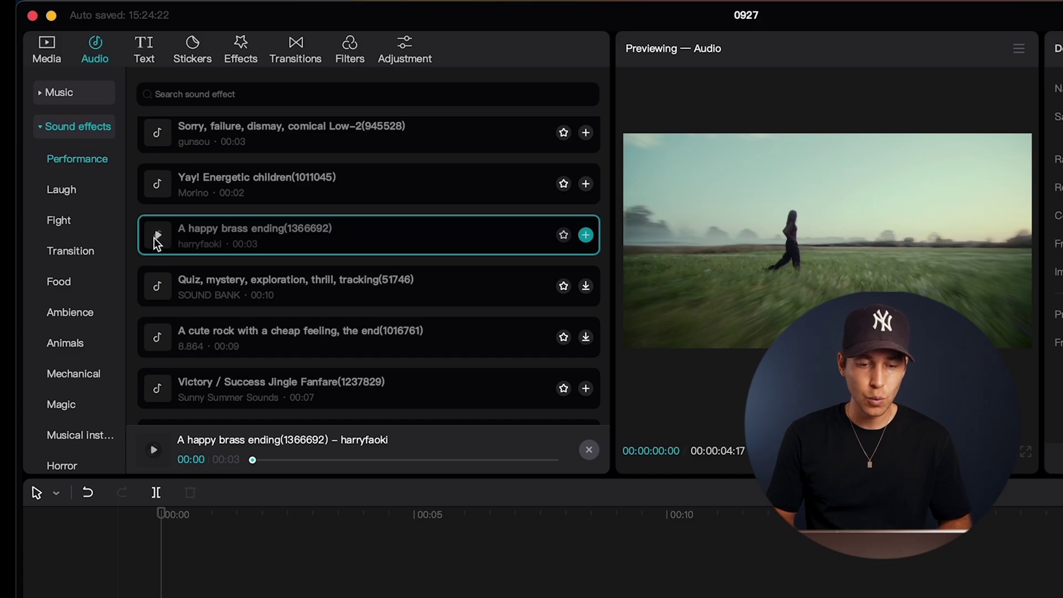
Preview Swish, Woosh and 'Woosh with echo' from the Transition sound effects.
{"action": "left_click", "coordinate": [66, 256]}
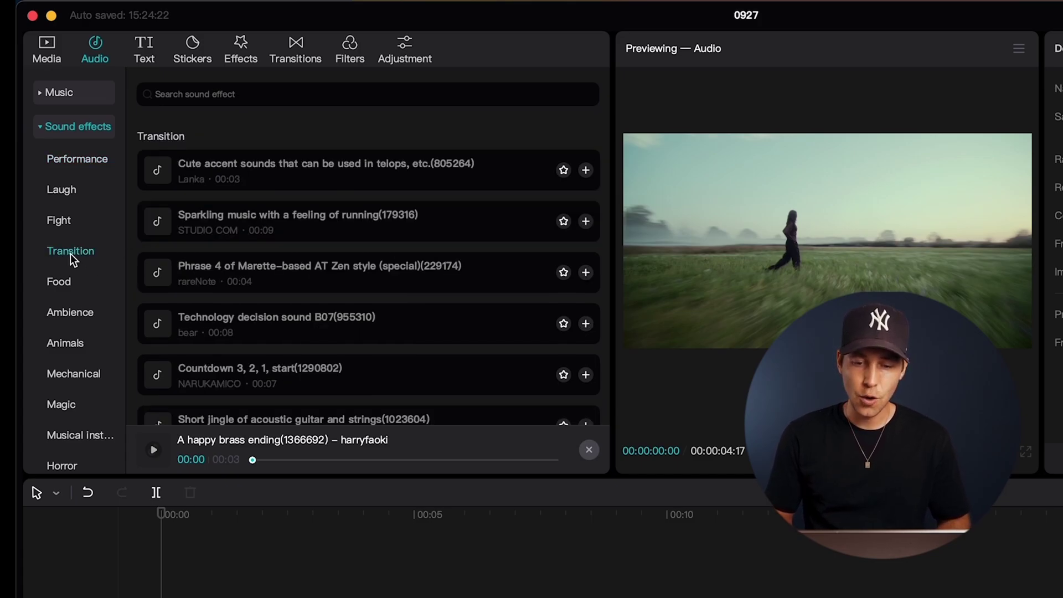
{"action": "scroll", "coordinate": [266, 247], "scroll_direction": "down", "scroll_amount": 3}
{"action": "scroll", "coordinate": [265, 248], "scroll_direction": "down", "scroll_amount": 3}
{"action": "scroll", "coordinate": [264, 248], "scroll_direction": "down", "scroll_amount": 3}
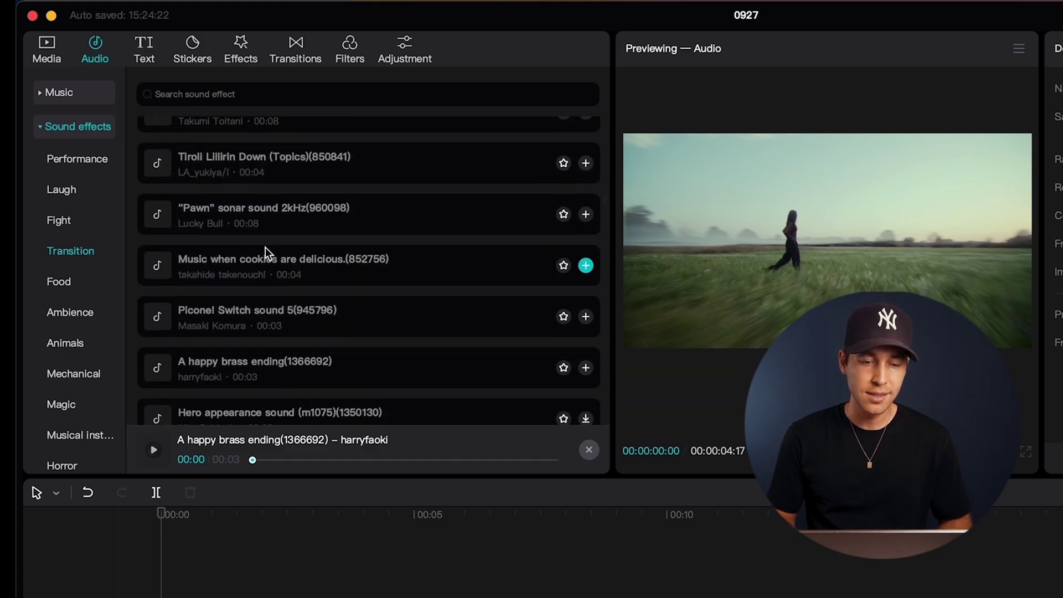
{"action": "scroll", "coordinate": [266, 248], "scroll_direction": "down", "scroll_amount": 2}
{"action": "scroll", "coordinate": [265, 248], "scroll_direction": "down", "scroll_amount": 3}
{"action": "scroll", "coordinate": [265, 247], "scroll_direction": "up", "scroll_amount": 1}
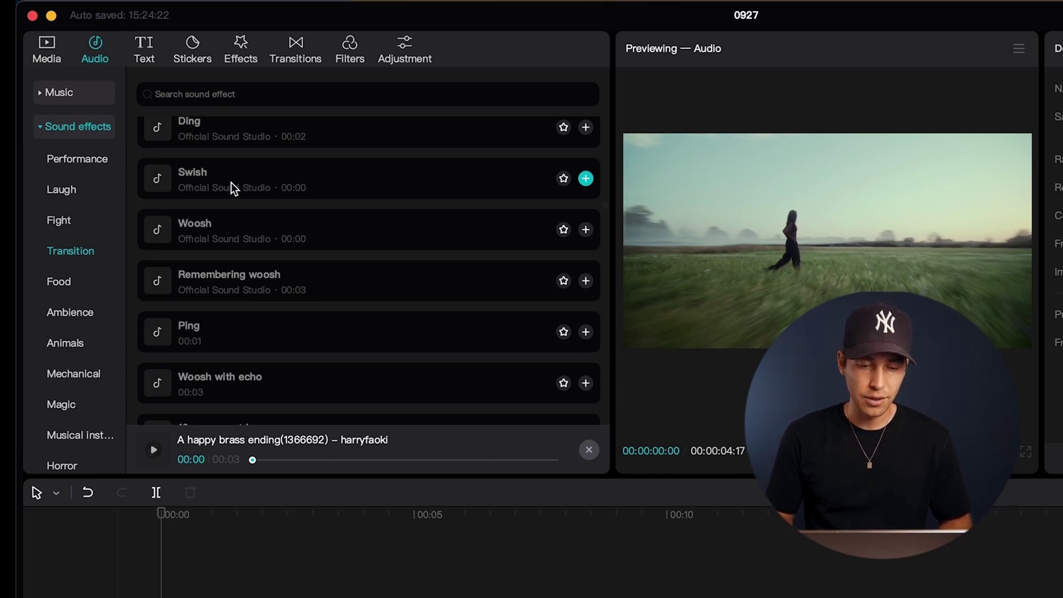
{"action": "left_click", "coordinate": [232, 182]}
{"action": "left_click", "coordinate": [224, 228]}
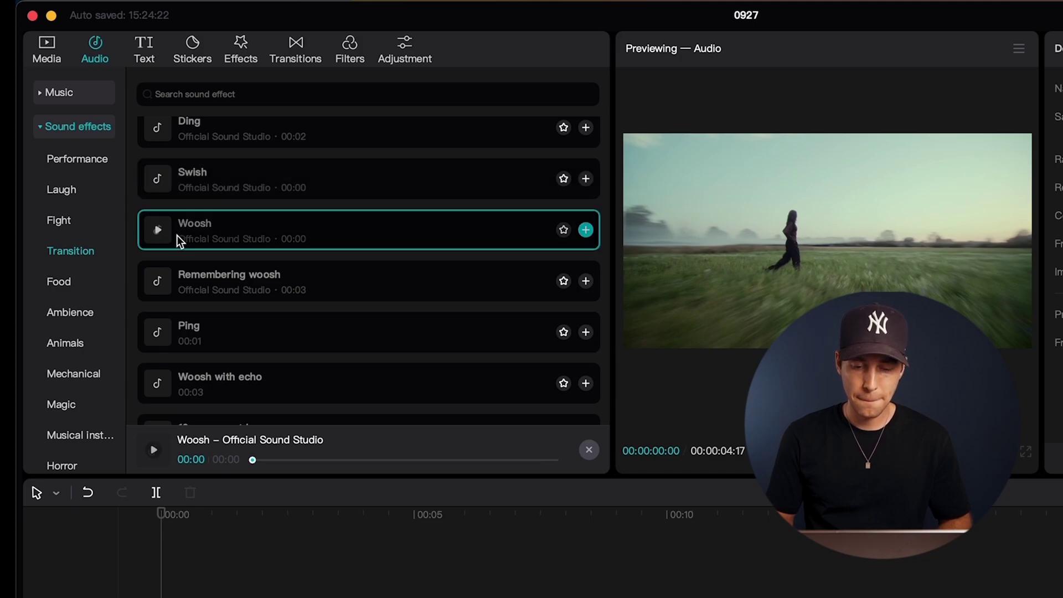
{"action": "scroll", "coordinate": [203, 364], "scroll_direction": "down", "scroll_amount": 2}
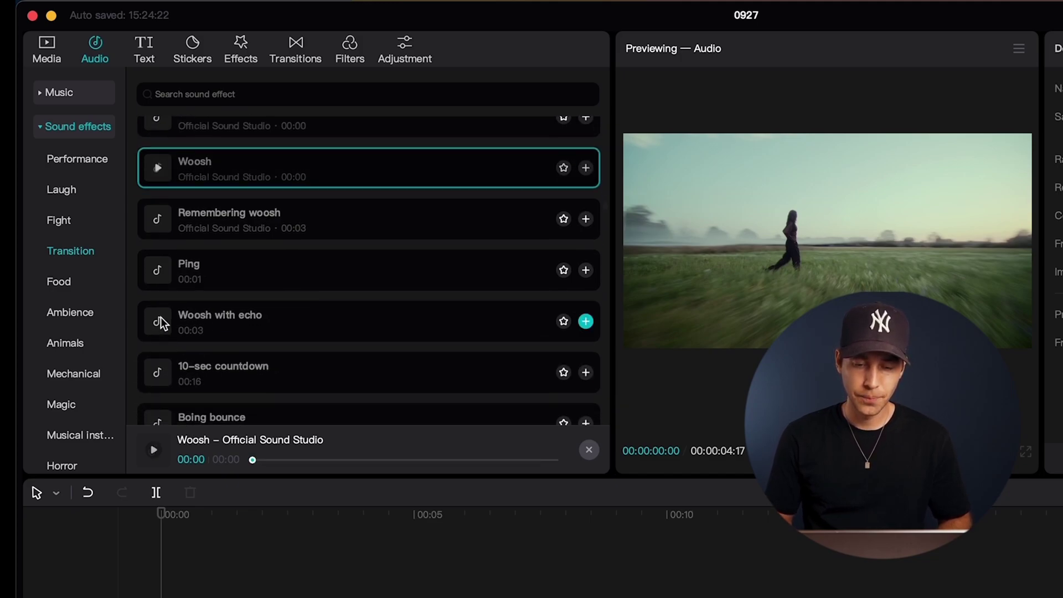
{"action": "left_click", "coordinate": [167, 333]}
{"action": "scroll", "coordinate": [196, 363], "scroll_direction": "down", "scroll_amount": 1}
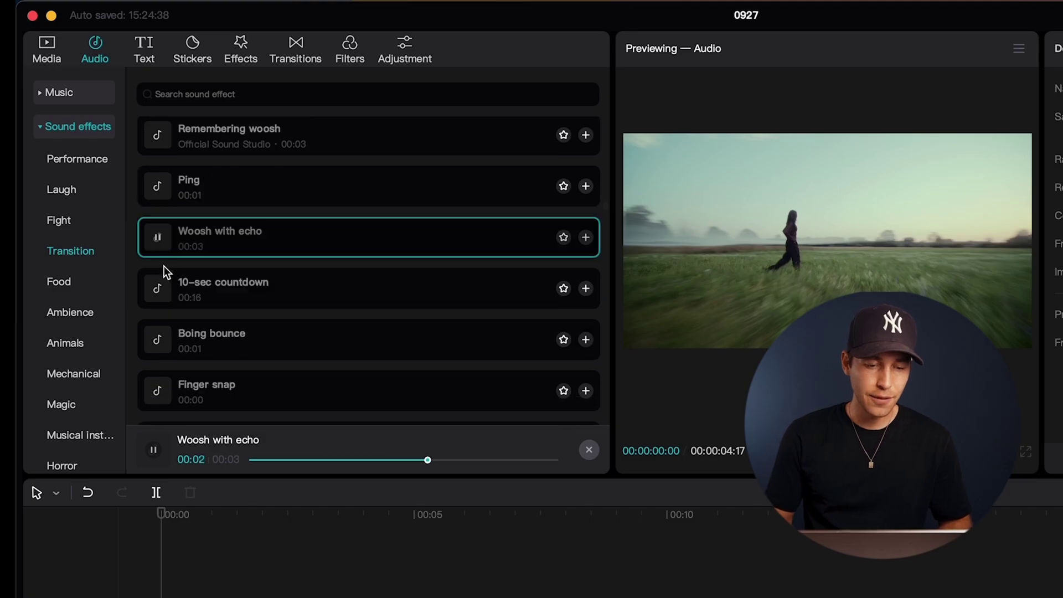
{"action": "scroll", "coordinate": [164, 266], "scroll_direction": "down", "scroll_amount": 4}
{"action": "scroll", "coordinate": [228, 288], "scroll_direction": "up", "scroll_amount": 2}
{"action": "scroll", "coordinate": [228, 288], "scroll_direction": "up", "scroll_amount": 1}
{"action": "scroll", "coordinate": [228, 289], "scroll_direction": "up", "scroll_amount": 2}
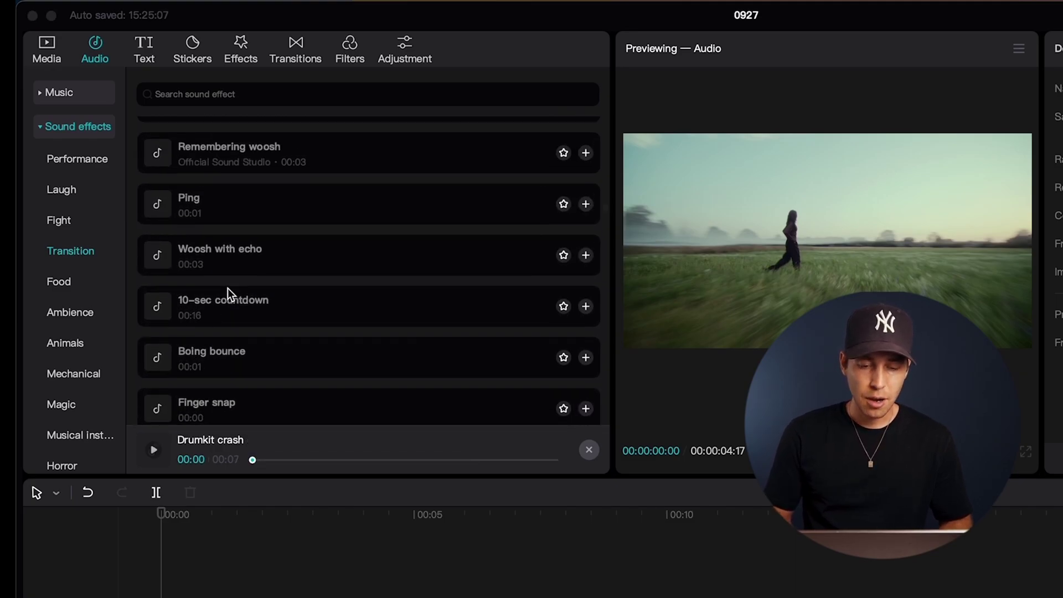
Place 'Woosh with echo' on a track beneath the clips and play it once.
{"action": "mouse_move", "coordinate": [217, 250]}
{"action": "left_mouse_down"}
{"action": "mouse_move", "coordinate": [166, 417]}
{"action": "mouse_move", "coordinate": [133, 429]}
{"action": "left_mouse_up"}
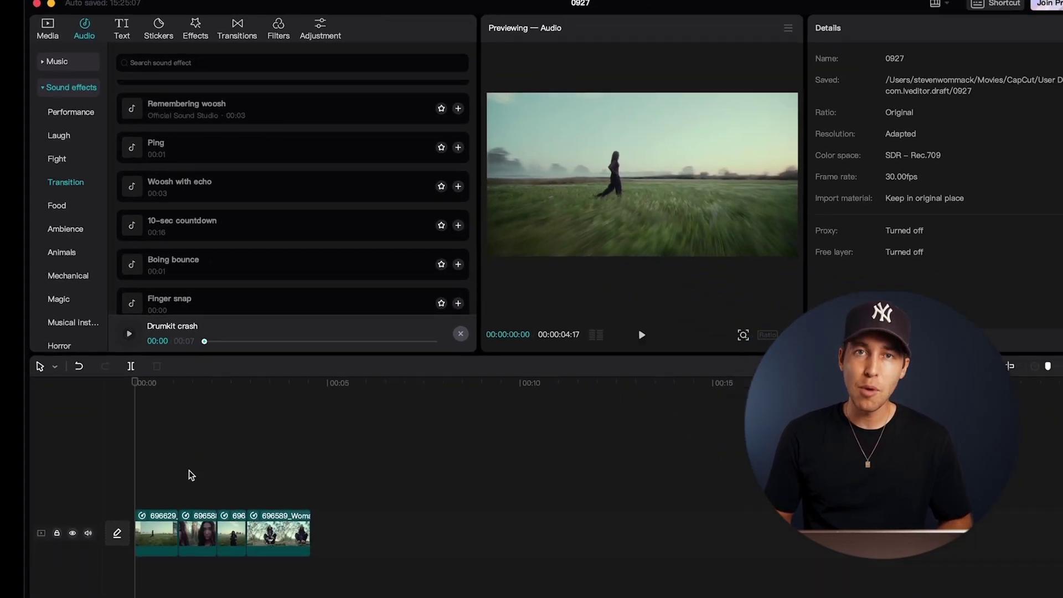
{"action": "key", "text": "space"}
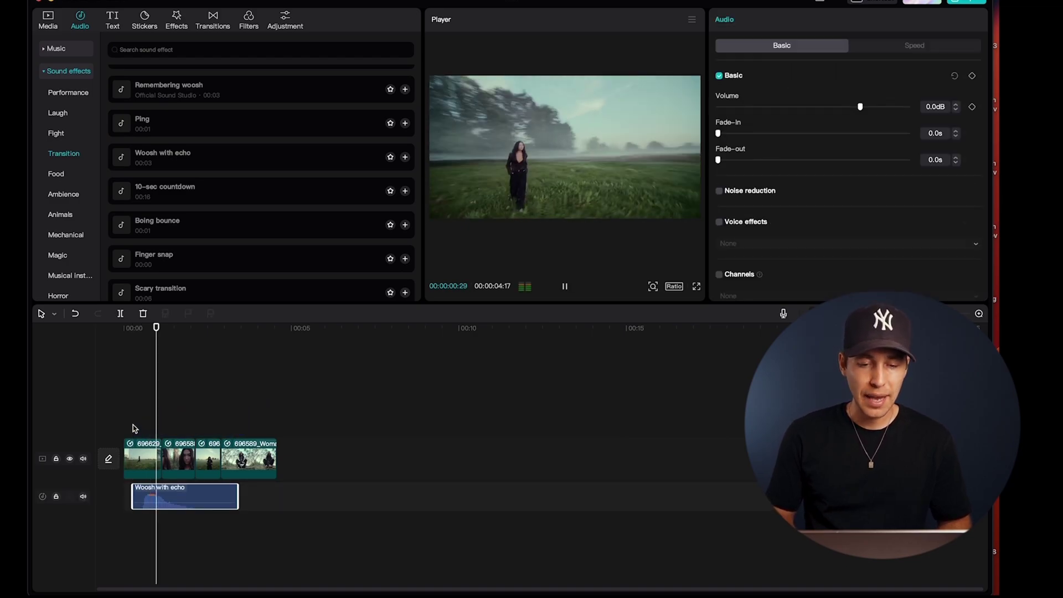
{"action": "key", "text": "space"}
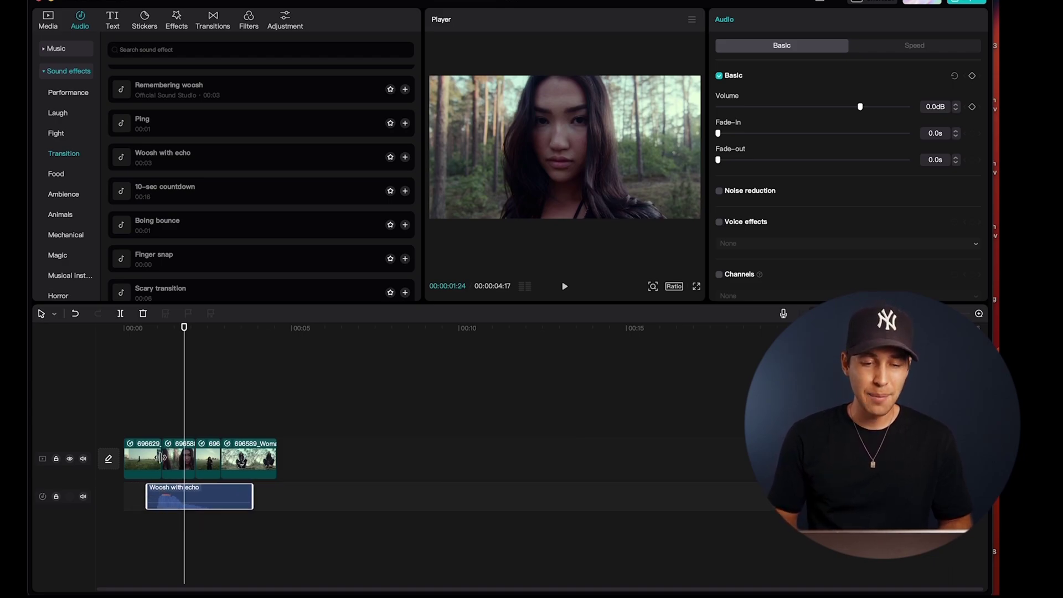
Replay the edit repeatedly from just before the first cut to check the woosh timing.
{"action": "left_click", "coordinate": [155, 328]}
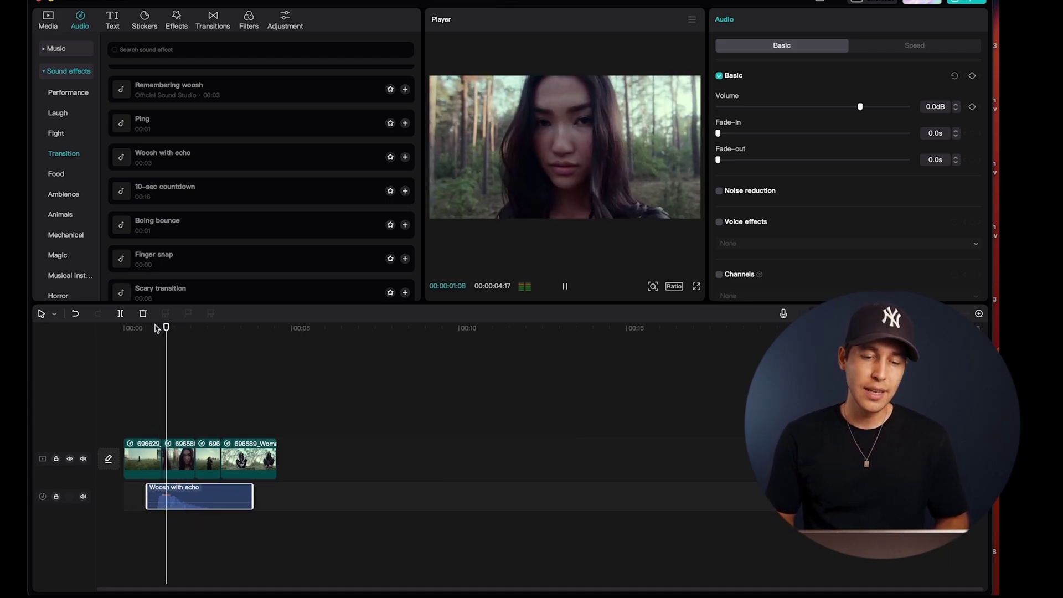
{"action": "key", "text": "space"}
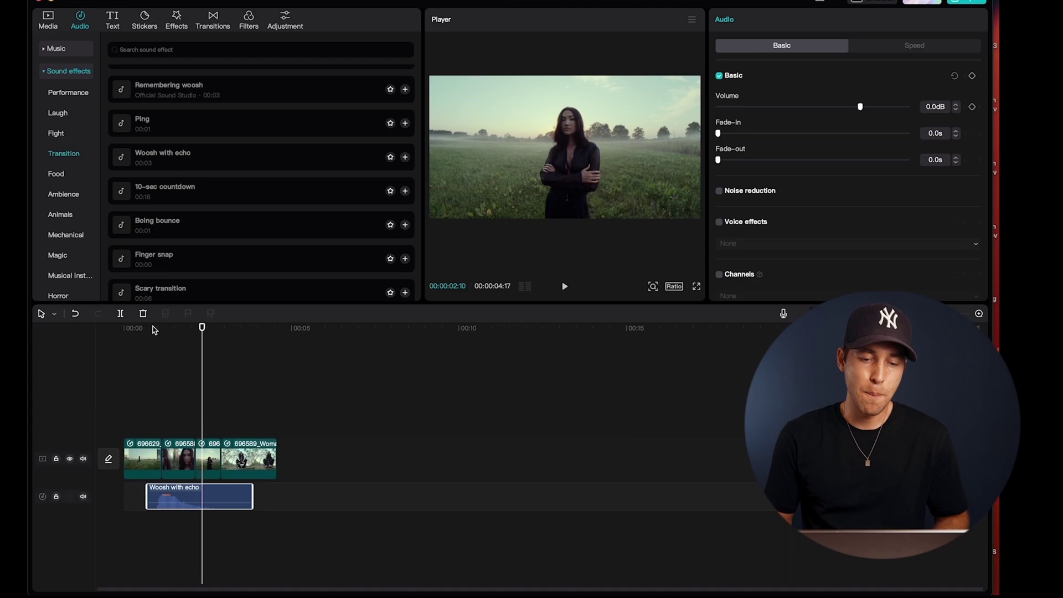
{"action": "left_click", "coordinate": [153, 329]}
{"action": "key", "text": "space"}
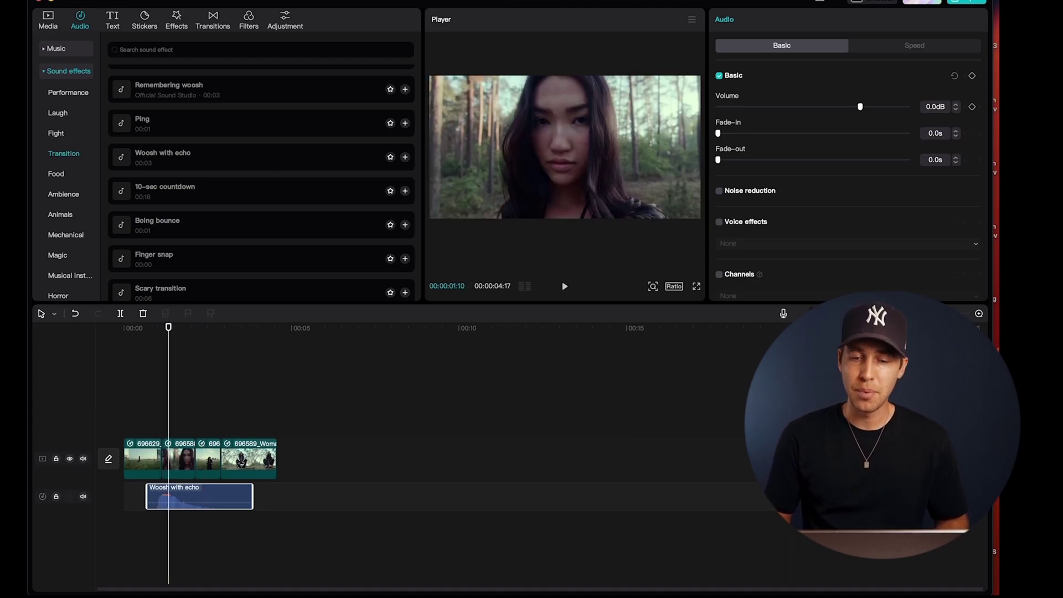
{"action": "left_click", "coordinate": [153, 329]}
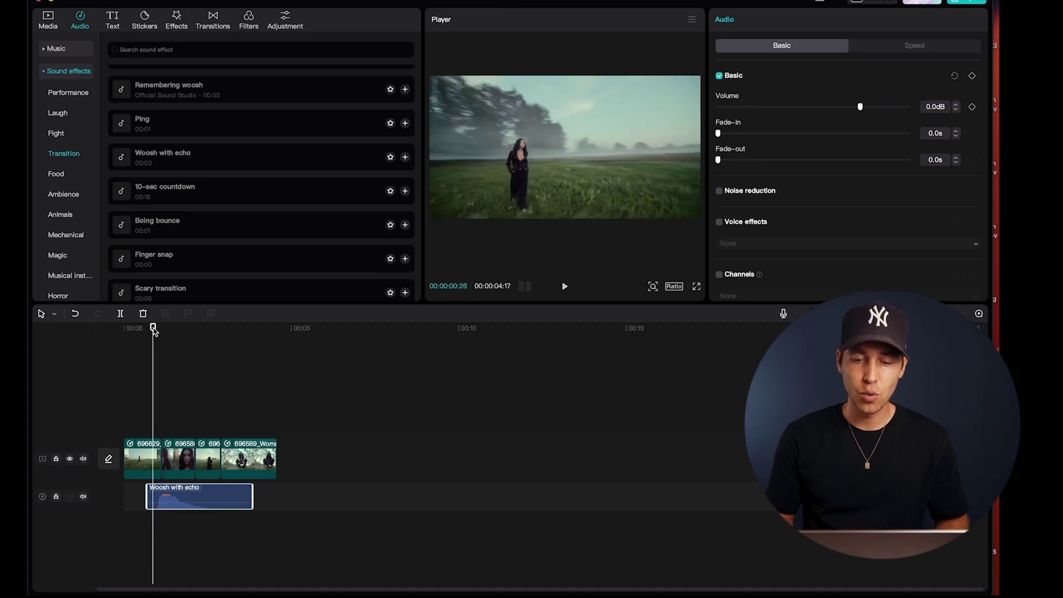
{"action": "key", "text": "space"}
{"action": "left_click", "coordinate": [154, 329]}
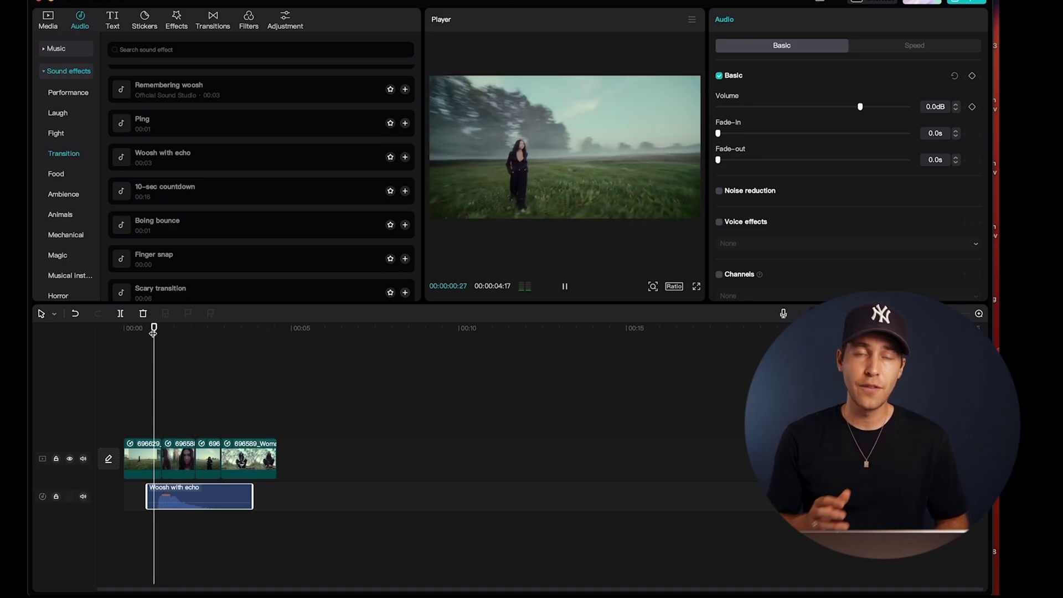
{"action": "key", "text": "space"}
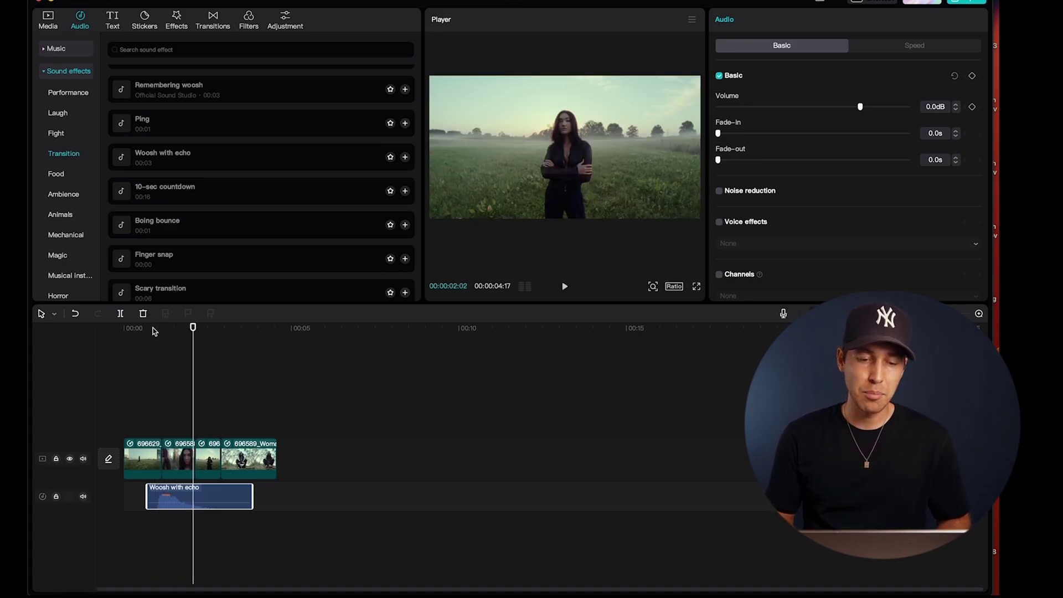